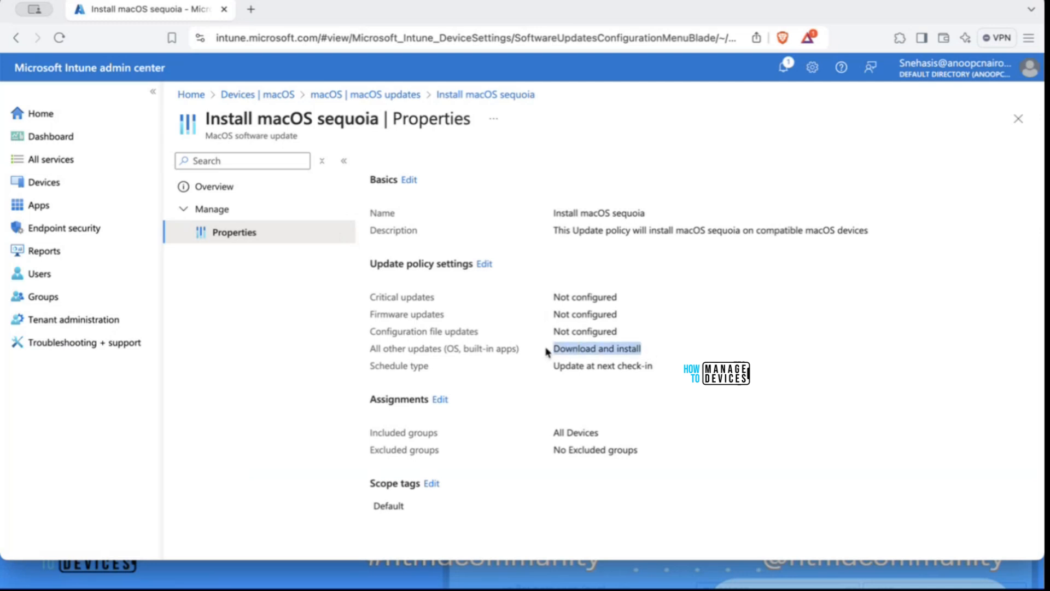
Go to the configuration policies for macOS devices and start creating a new policy
click(558, 316)
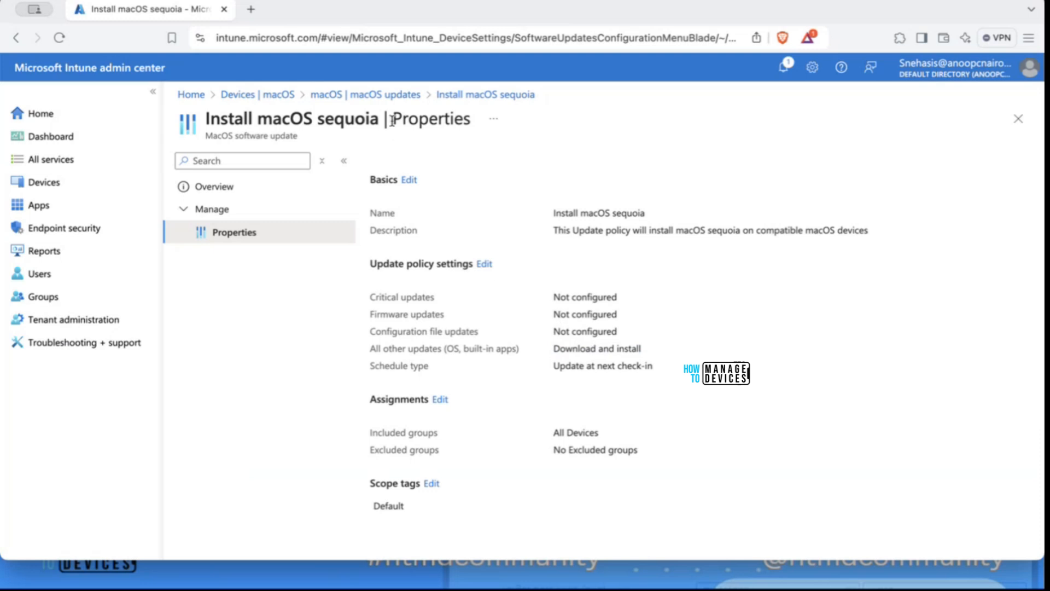
click(396, 95)
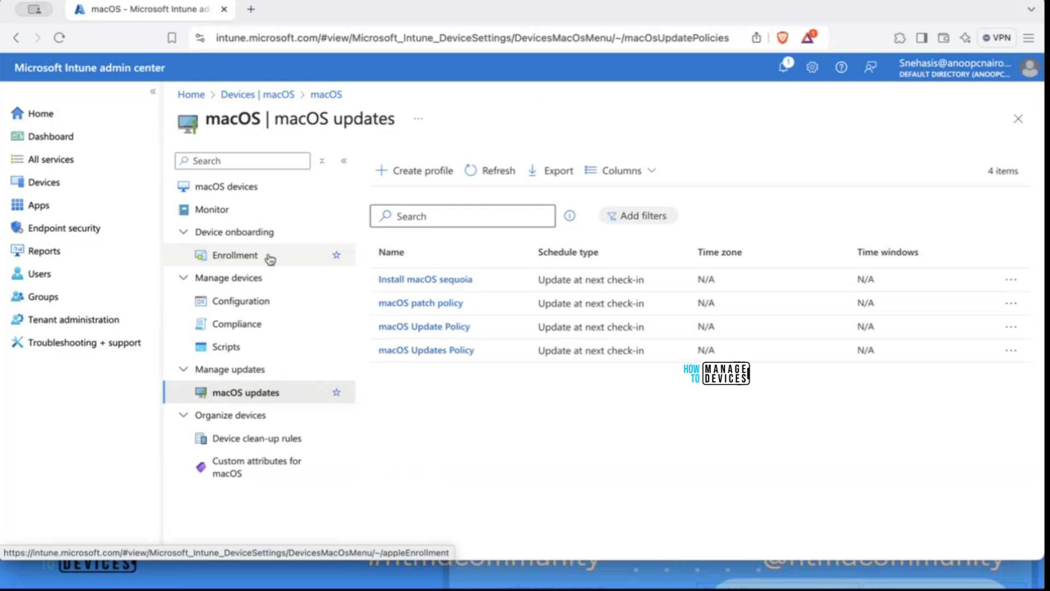
click(99, 183)
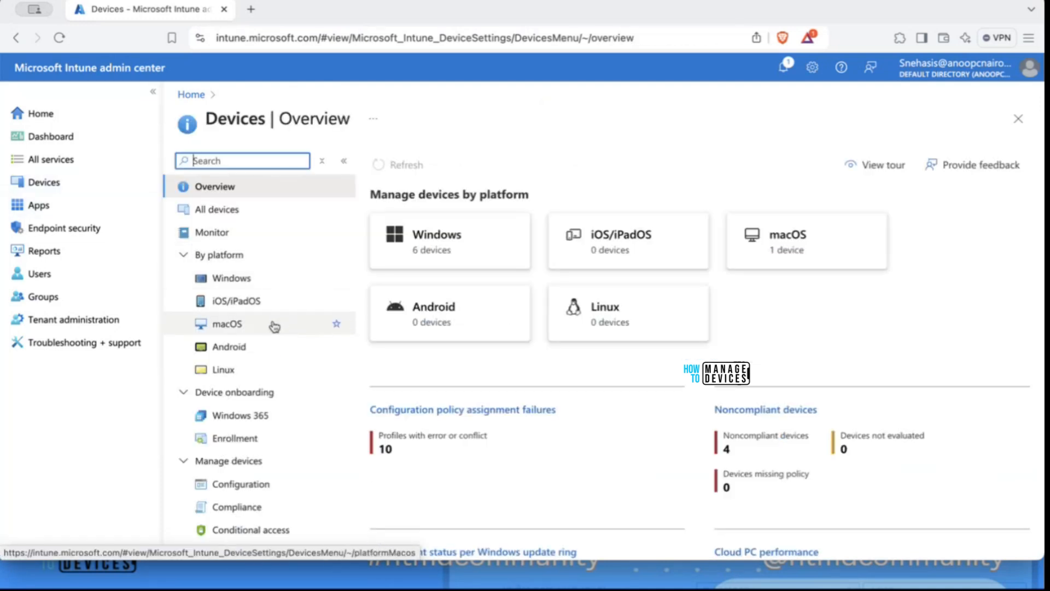
click(272, 323)
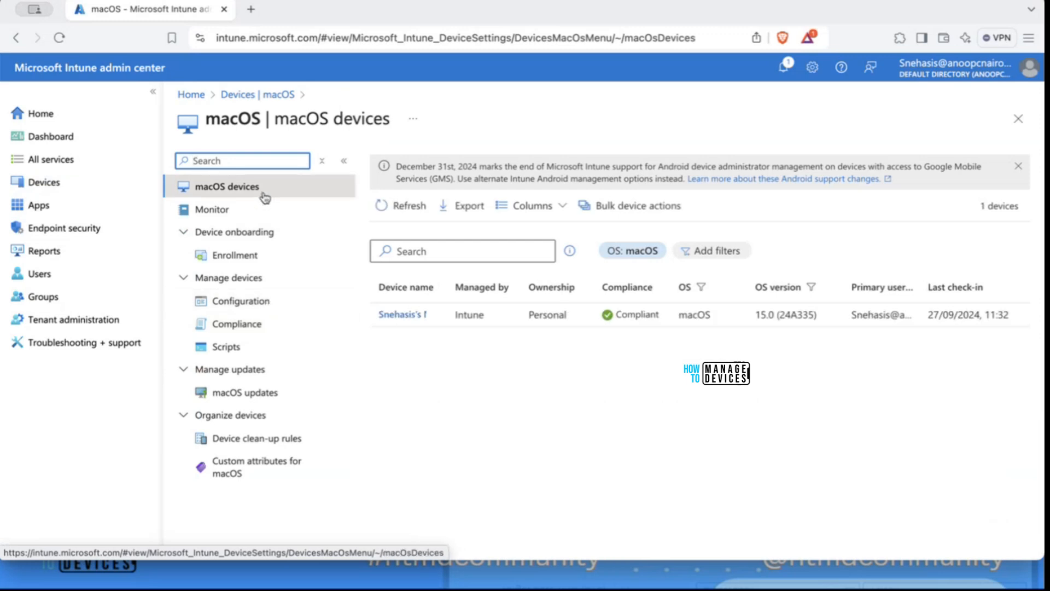
click(257, 300)
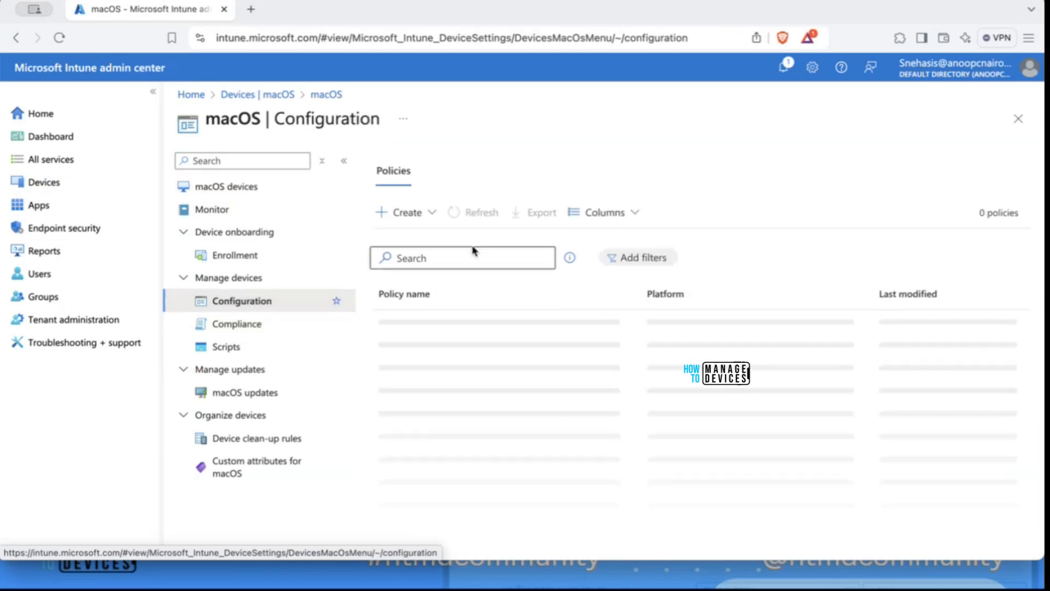
click(430, 213)
click(418, 241)
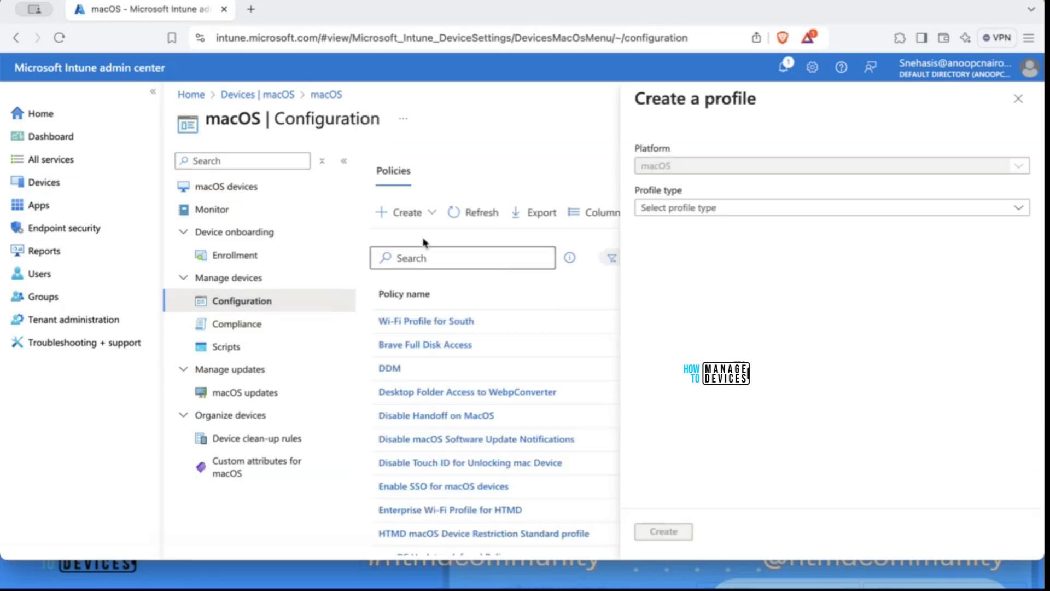
Set the profile type to Templates and look through the available template names
click(754, 211)
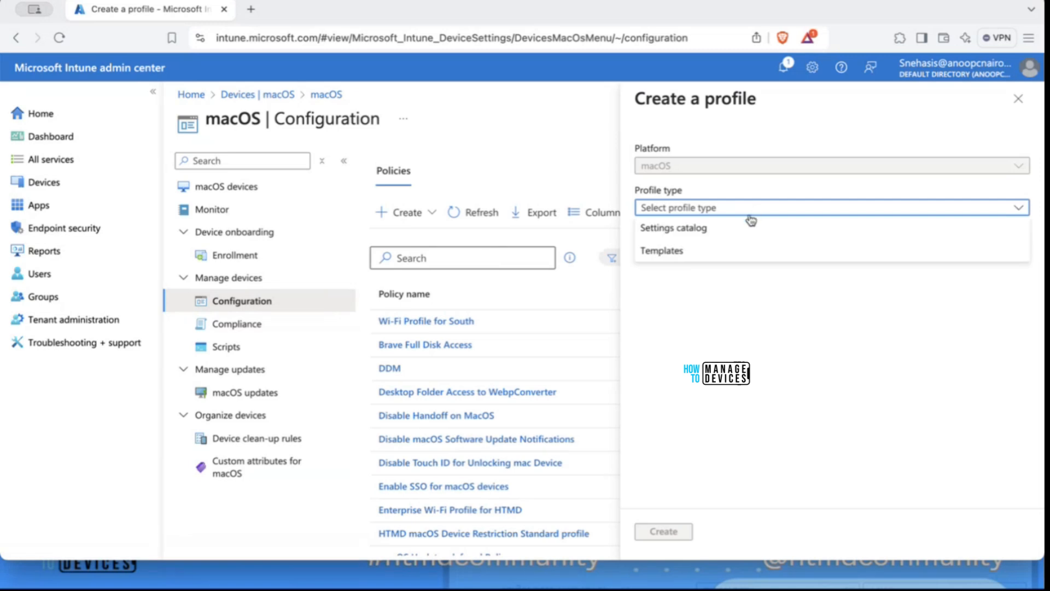
click(723, 250)
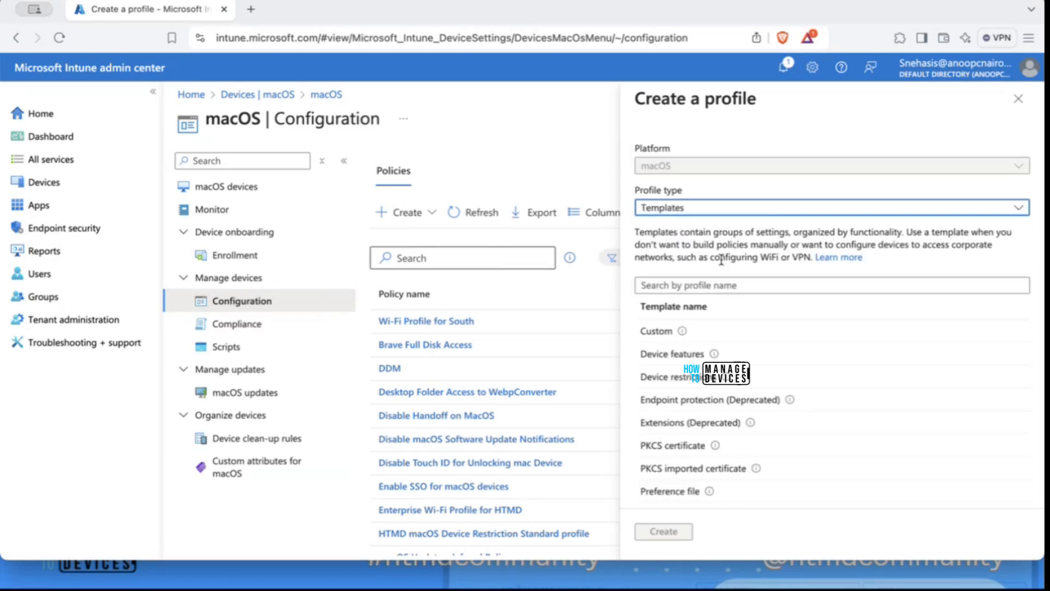
scroll(721, 260, down, 3)
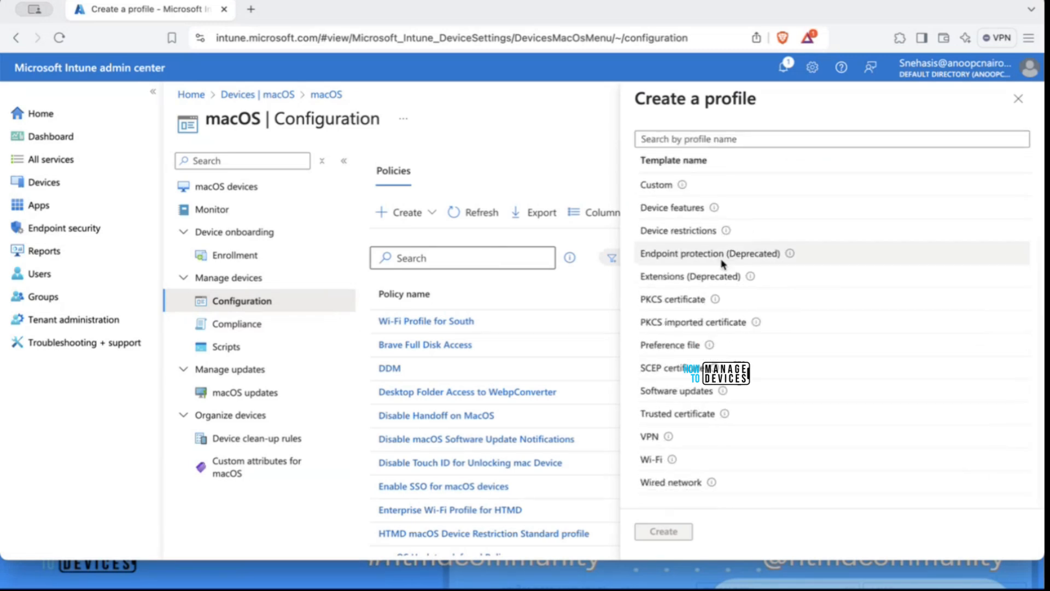
scroll(723, 263, up, 3)
Choose Settings catalog as the profile type and create the profile
click(724, 210)
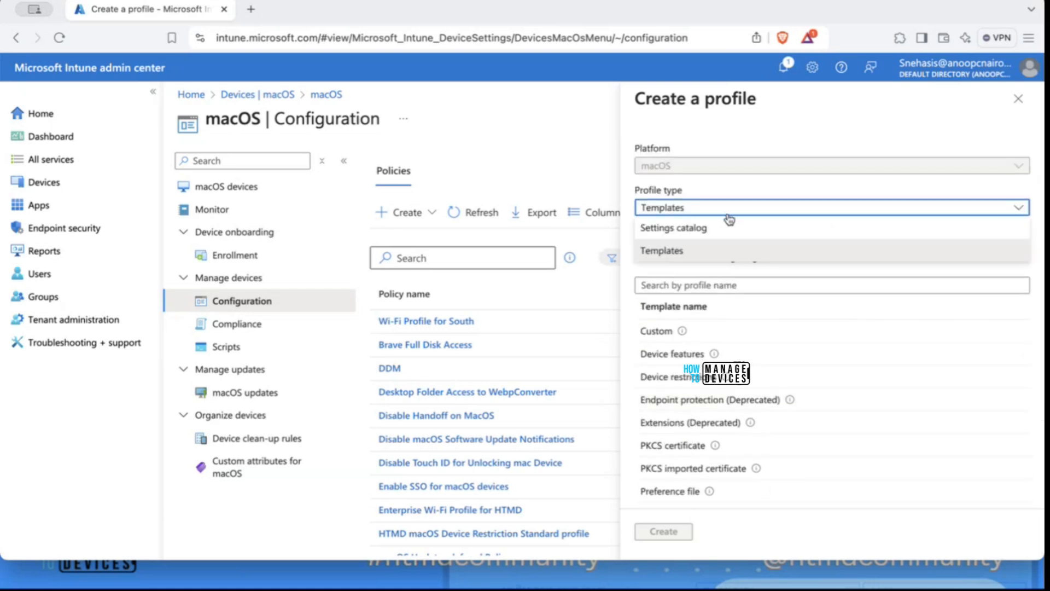
click(721, 233)
click(664, 531)
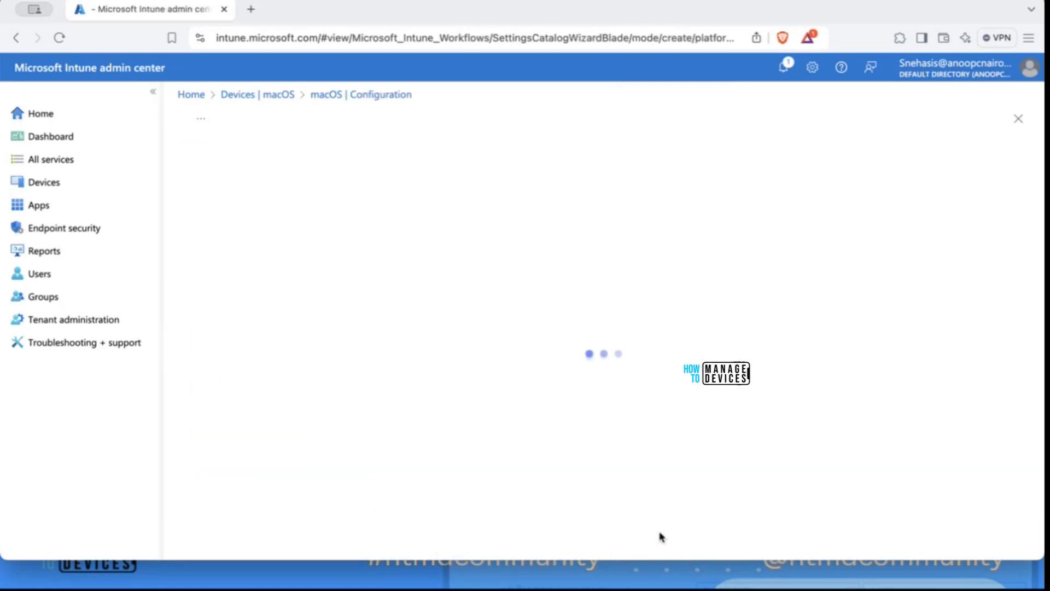
Name the profile "Install macOS Update using DDM" and continue to the configuration settings
click(502, 204)
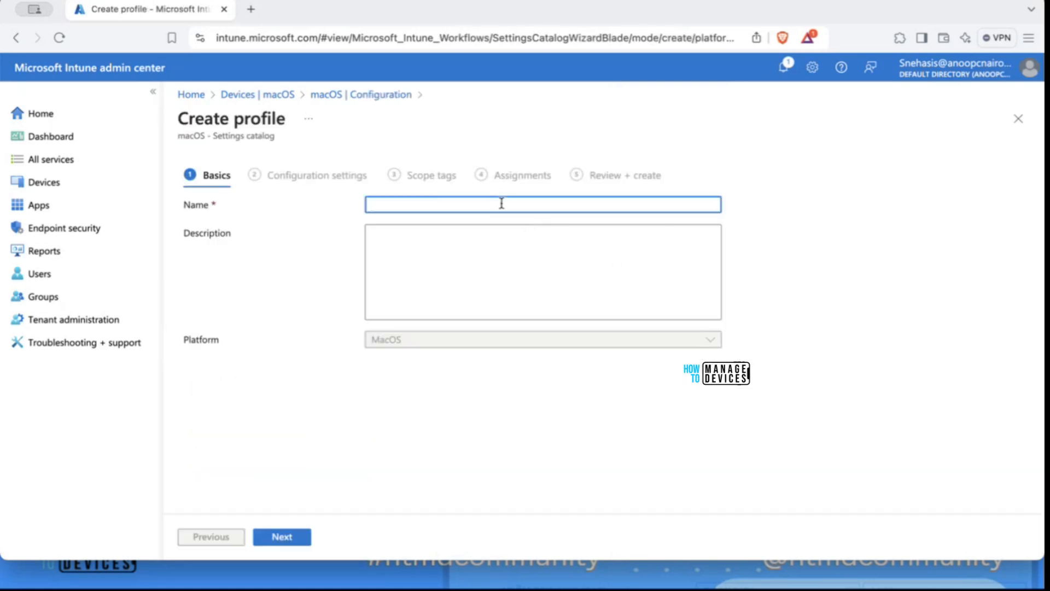
text(Install macOS Update usi)
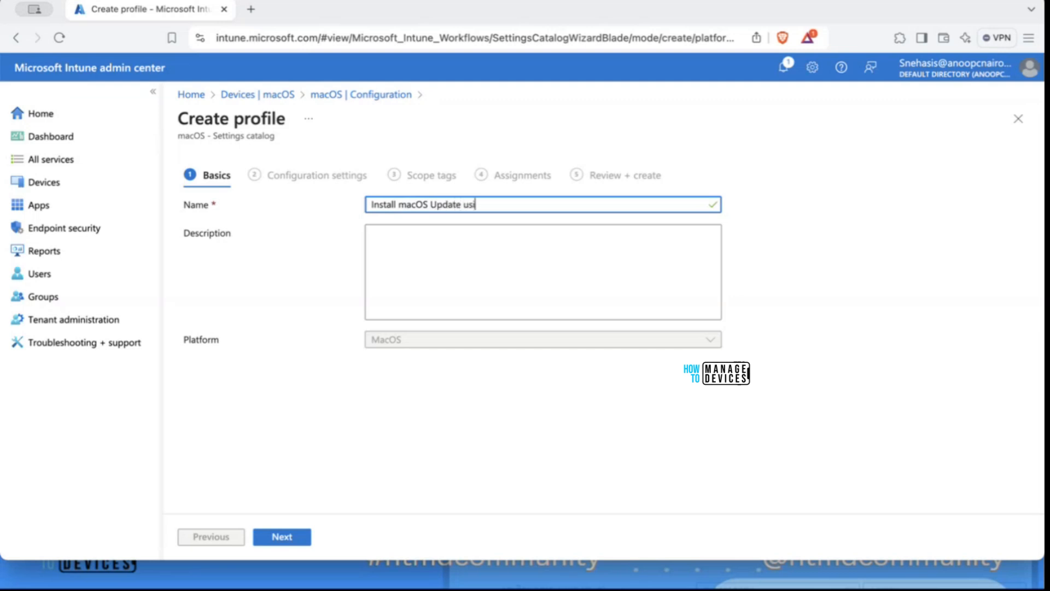
text(ng DDM)
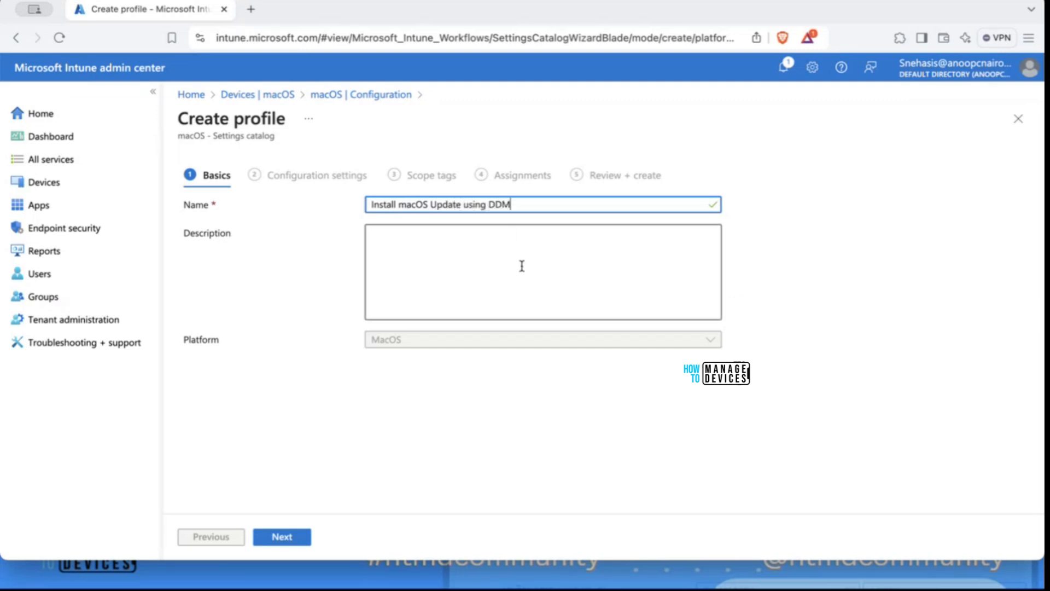
click(282, 537)
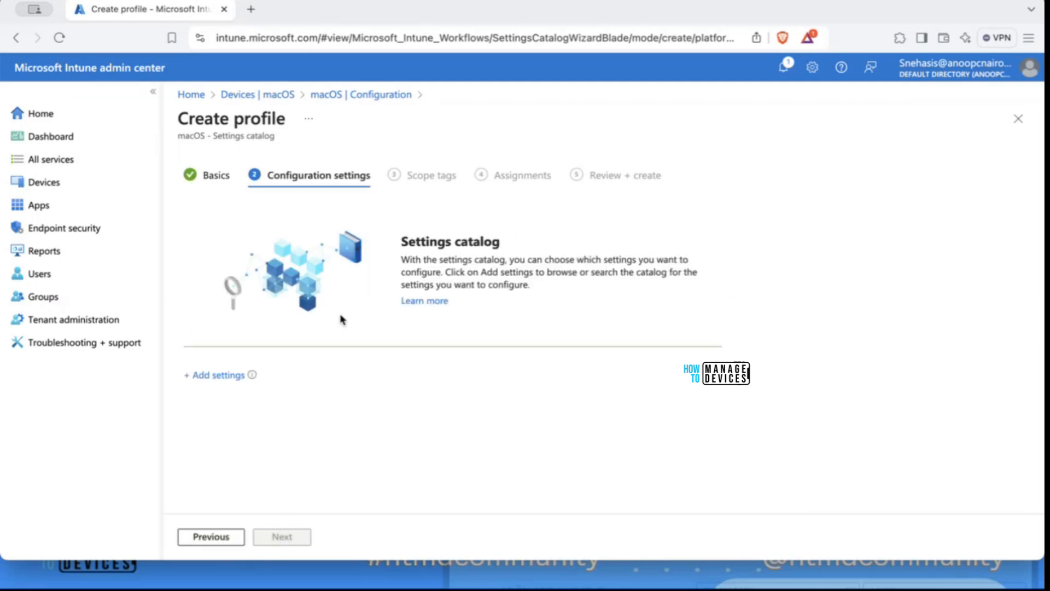
Add the Details URL and Target Build Version settings from the Software Update subcategory of Declarative Device Management (DDM)
click(229, 374)
scroll(550, 257, down, 2)
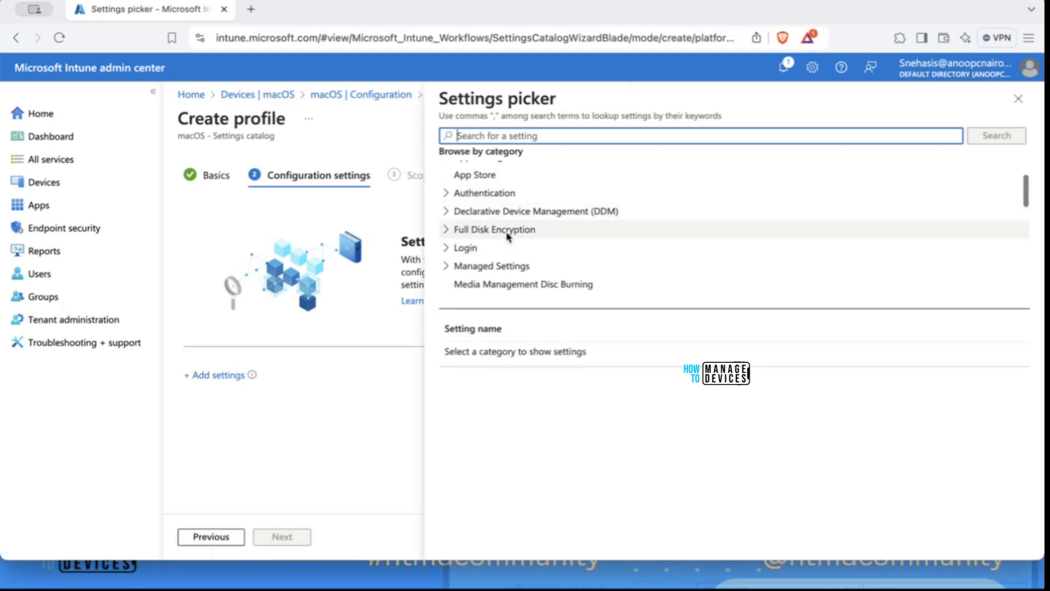
click(445, 210)
scroll(580, 228, down, 2)
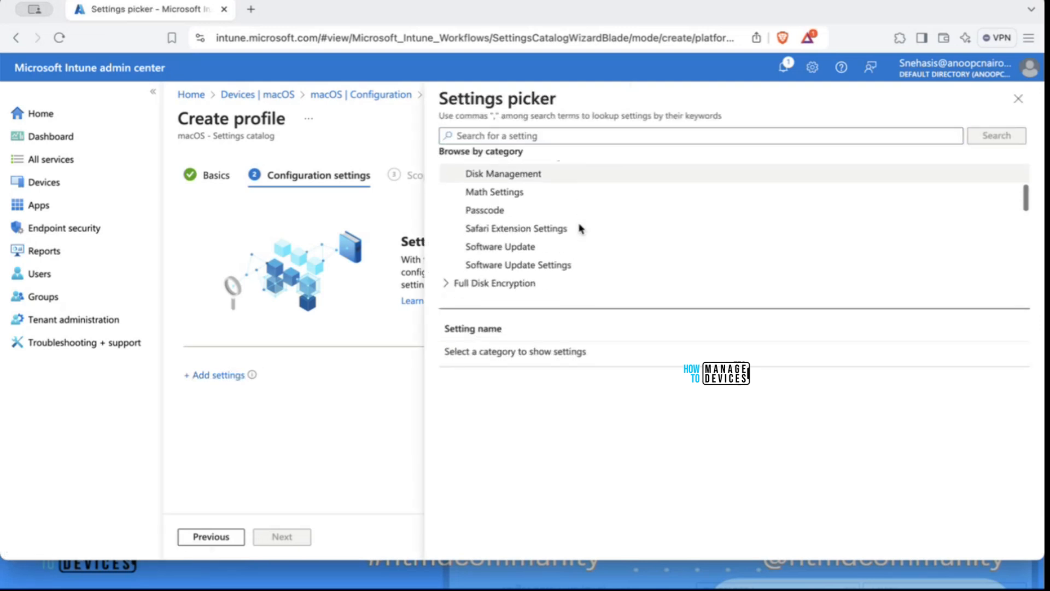
scroll(574, 208, up, 1)
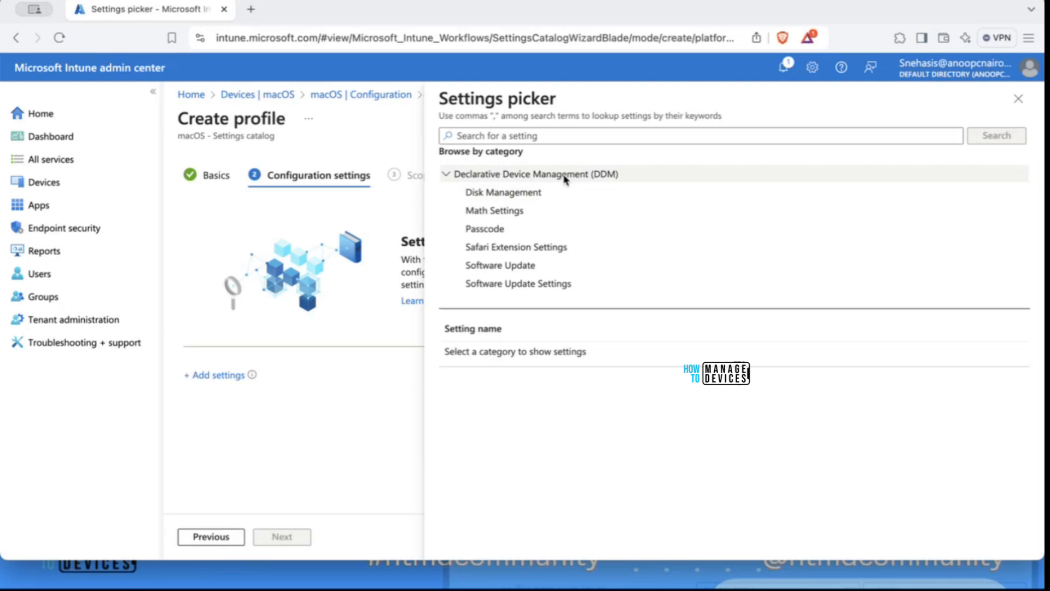
scroll(564, 252, down, 1)
click(528, 228)
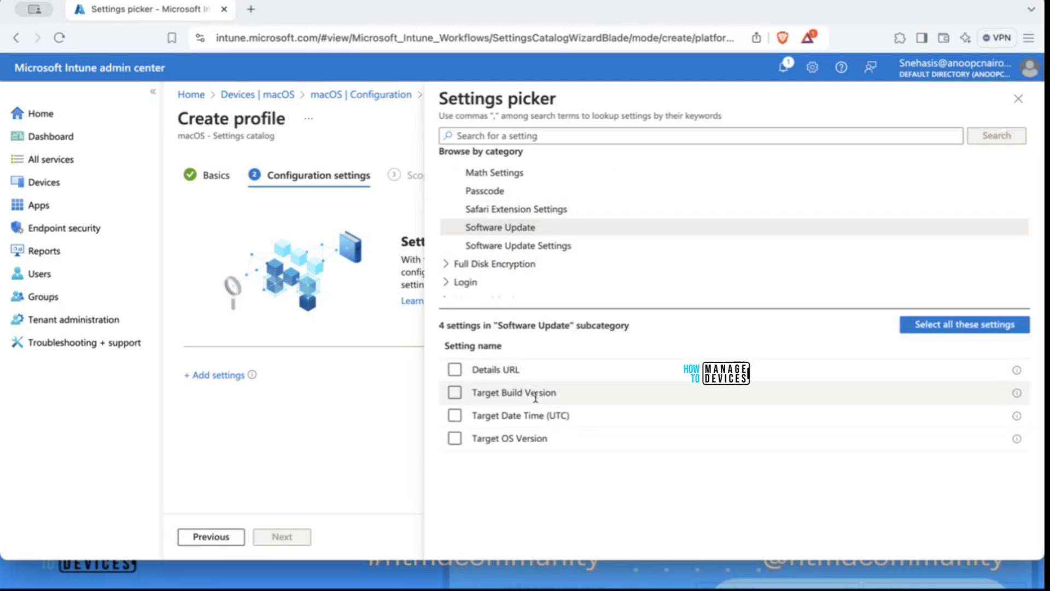
click(454, 370)
click(455, 392)
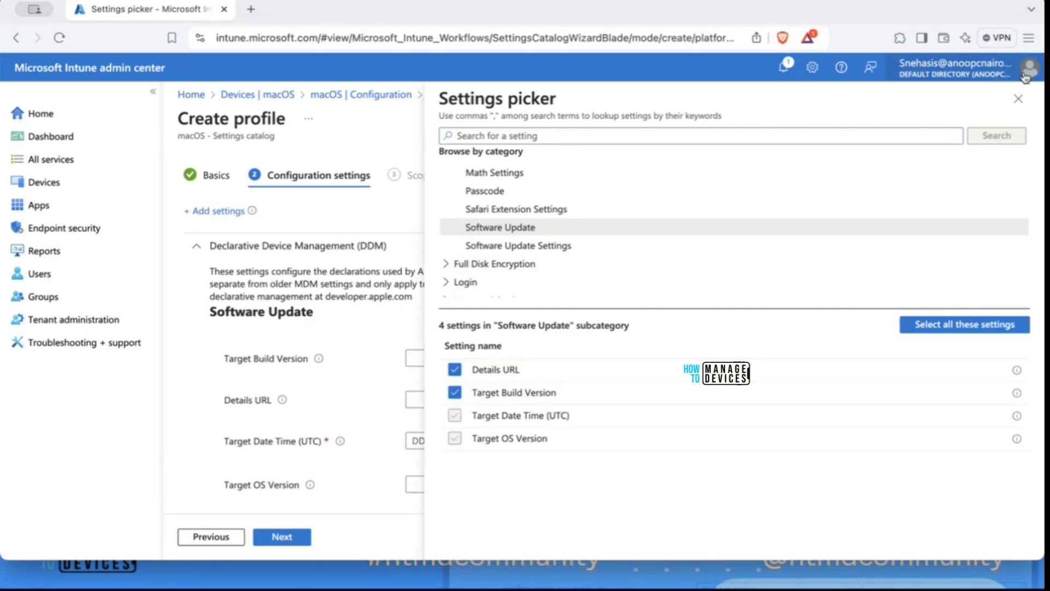
click(1018, 98)
Try entering text in Target Build Version, clear it, and look over the remaining Software Update fields
scroll(549, 333, down, 1)
click(480, 367)
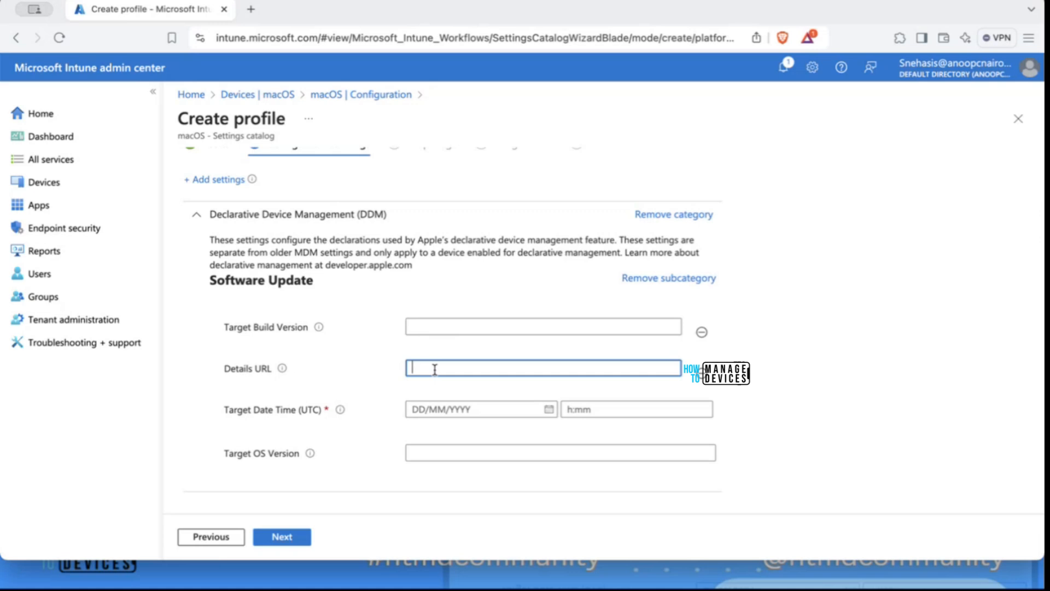
click(447, 327)
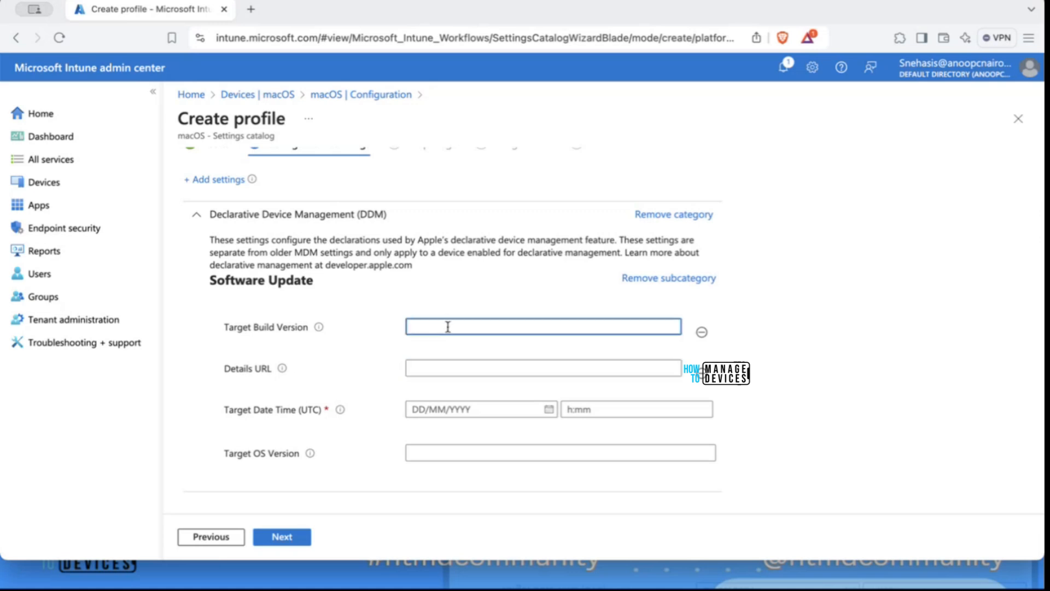
text(https://www.reddit.com/r/IntuneMemes/)
key(ctrl+a)
key(BackSpace)
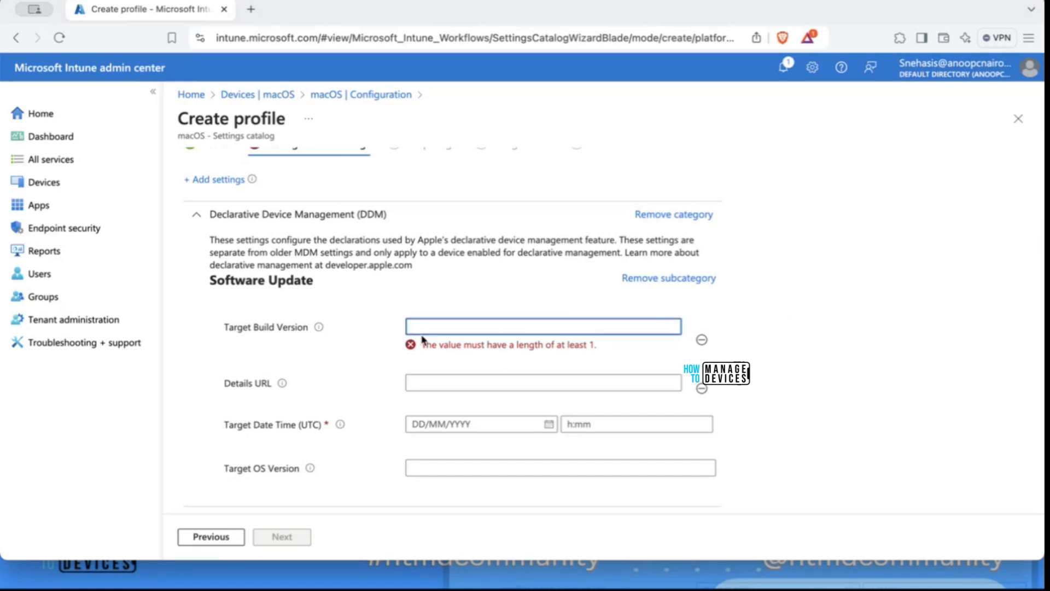
click(548, 424)
click(587, 429)
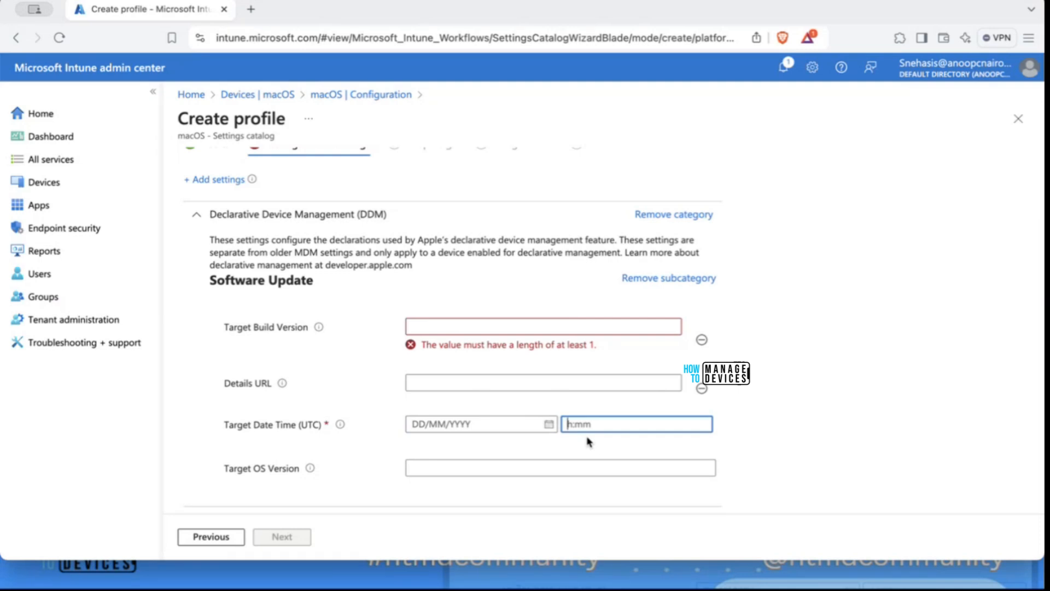
click(507, 466)
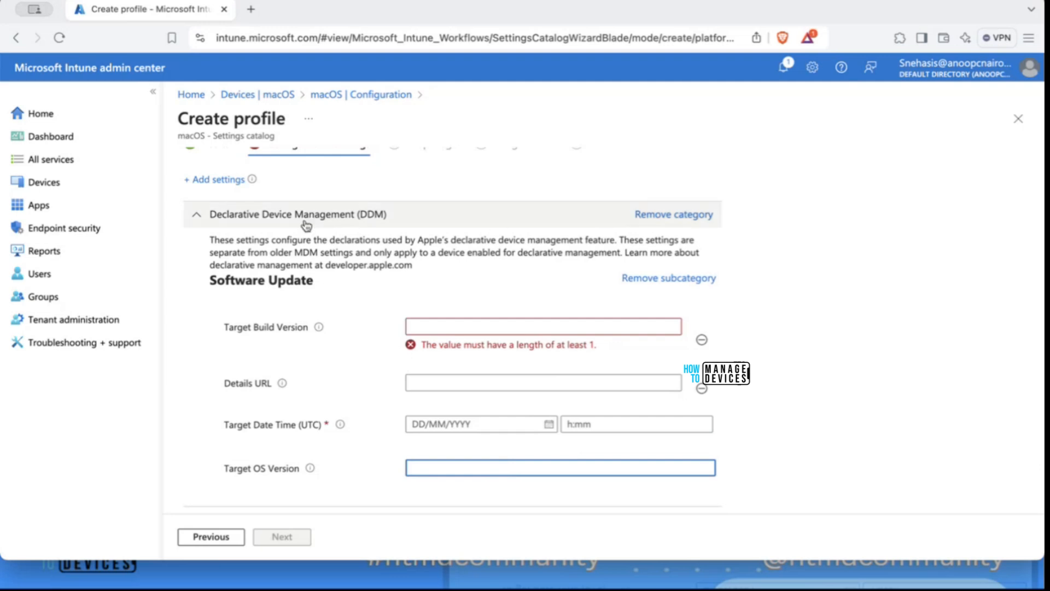
Add all settings of the Software Update Settings subcategory under Declarative Device Management (DDM) to the profile
scroll(273, 224, up, 1)
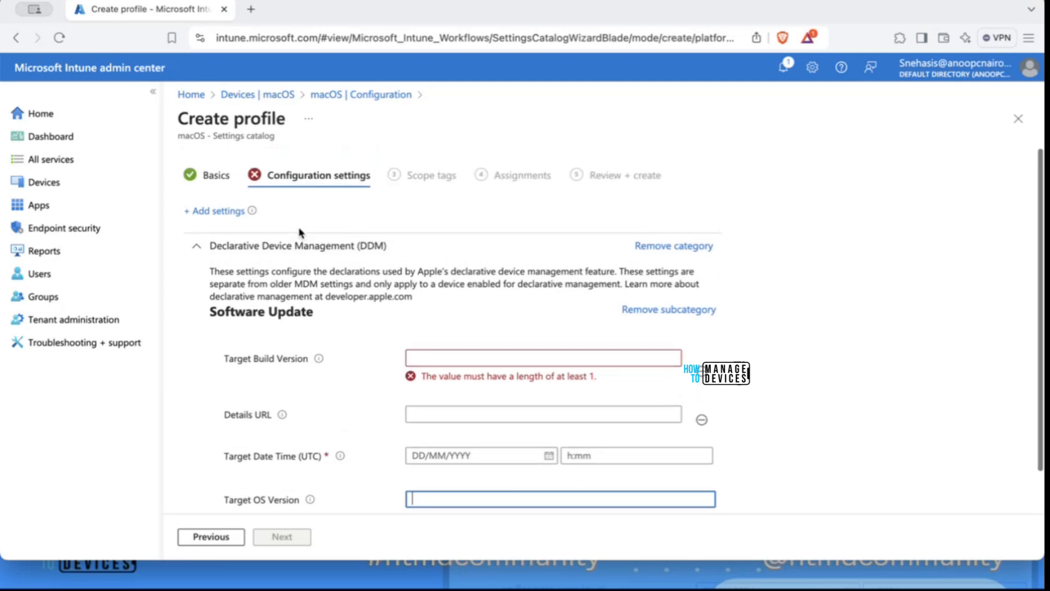
click(219, 211)
click(446, 262)
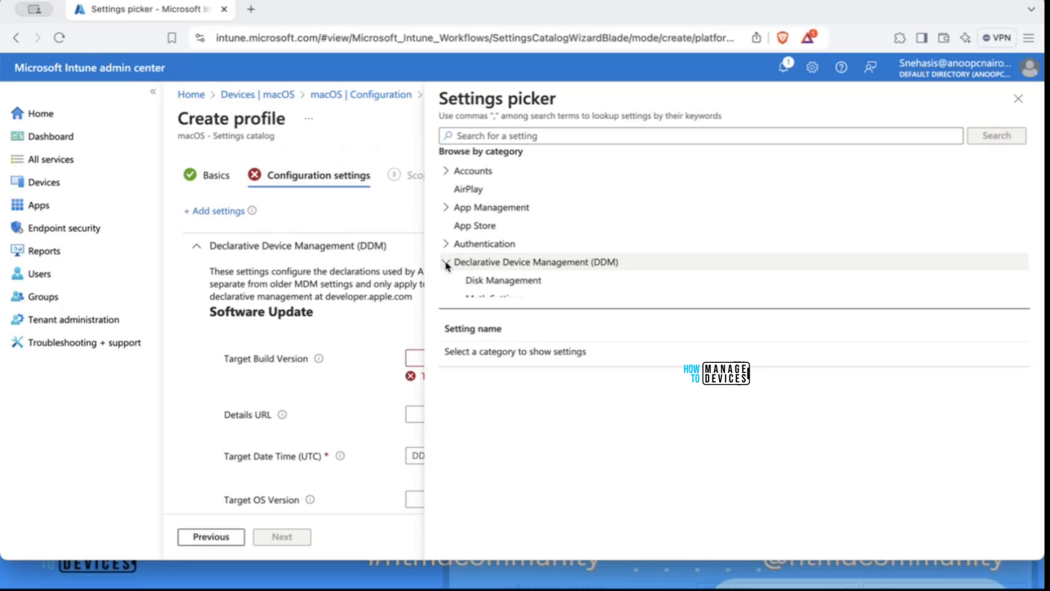
scroll(571, 260, down, 2)
scroll(572, 259, down, 1)
click(558, 245)
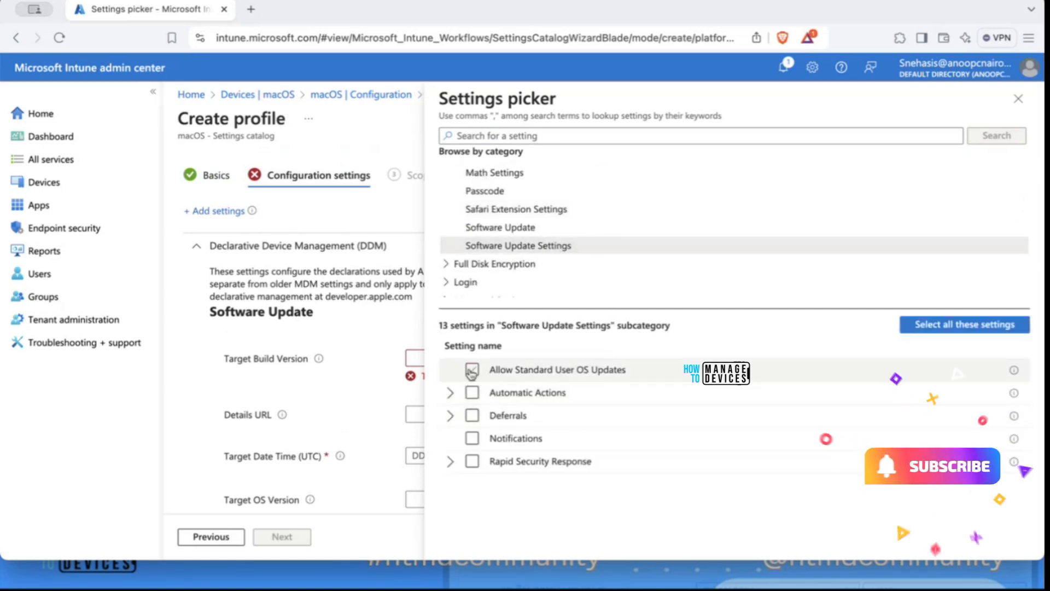
click(952, 338)
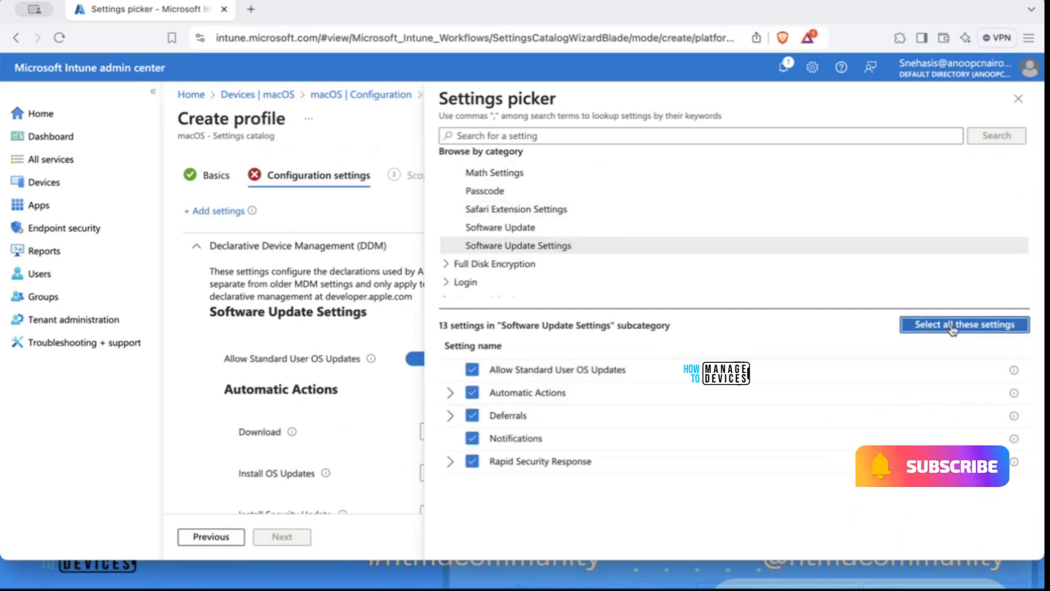
click(1018, 98)
Switch to the Mac's System Settings, search for "software update" and check for software updates
scroll(661, 336, down, 3)
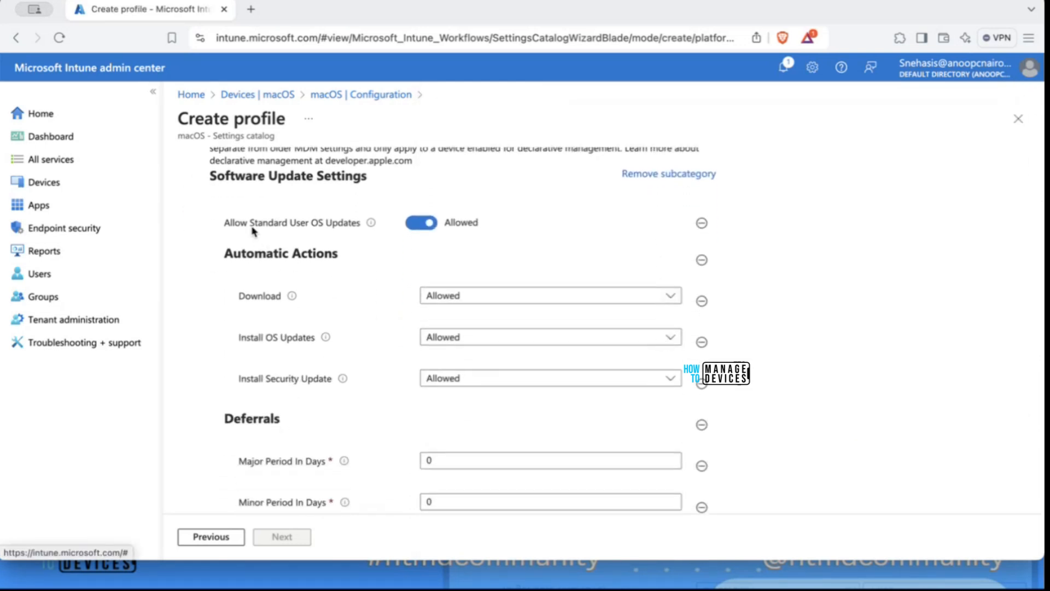
mouse_move(370, 225)
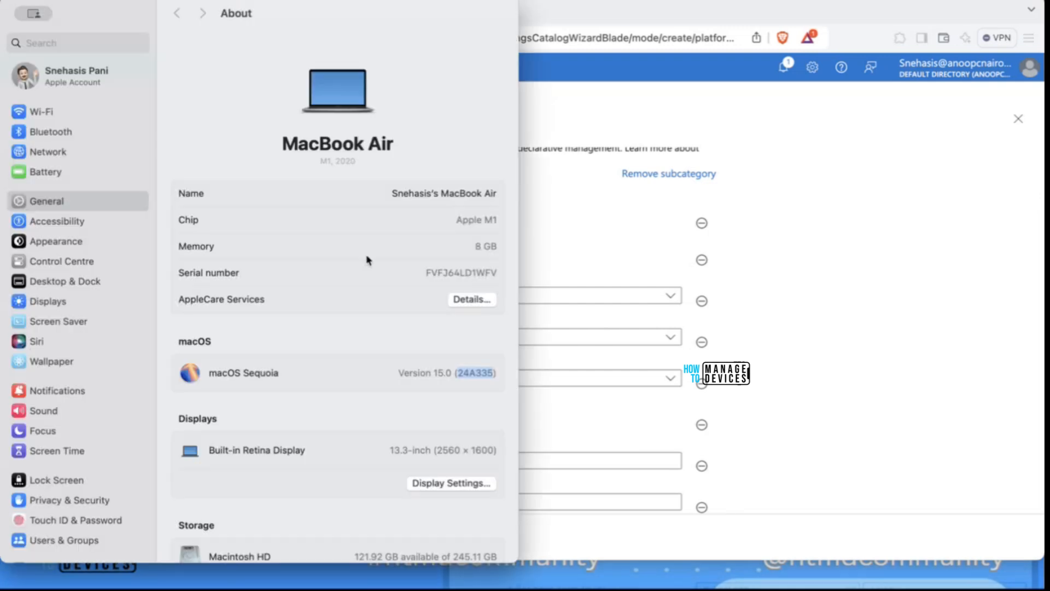
click(61, 200)
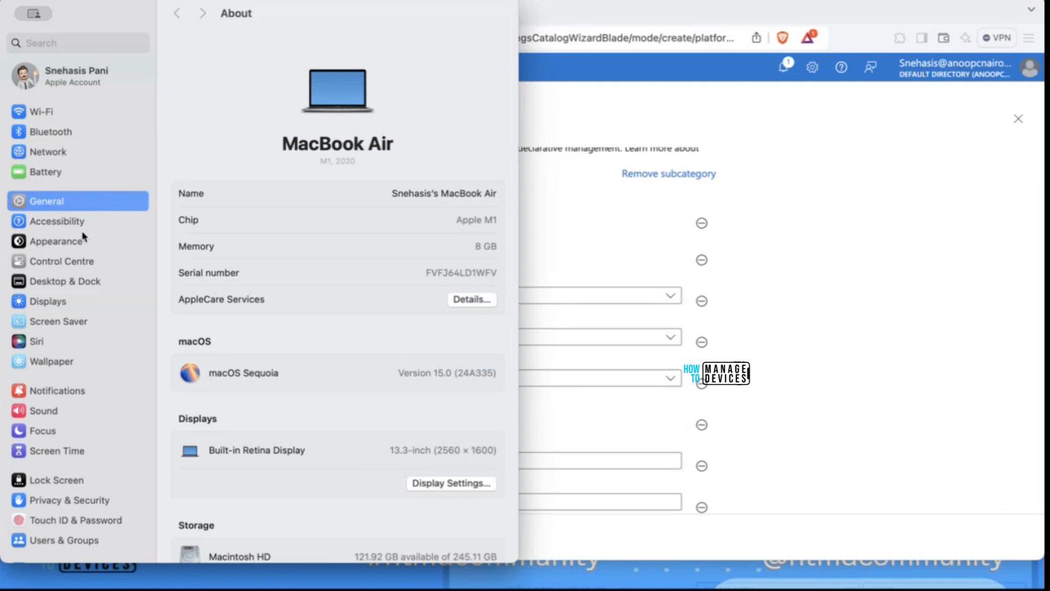
click(81, 42)
text(software update)
click(74, 90)
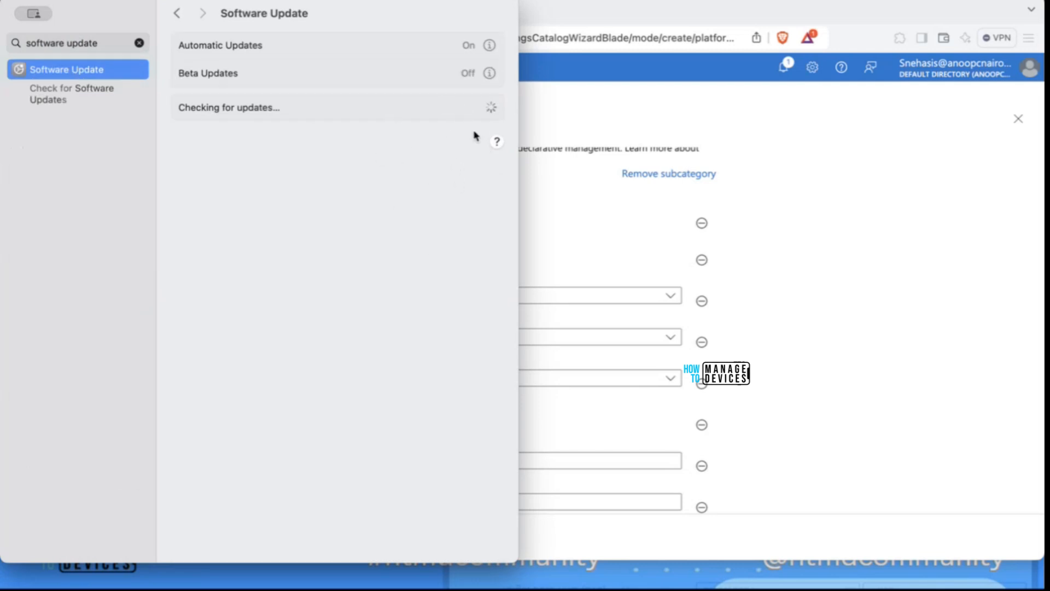
Return to the Intune profile and set Allow Standard User OS Updates to Blocked
click(764, 208)
click(427, 228)
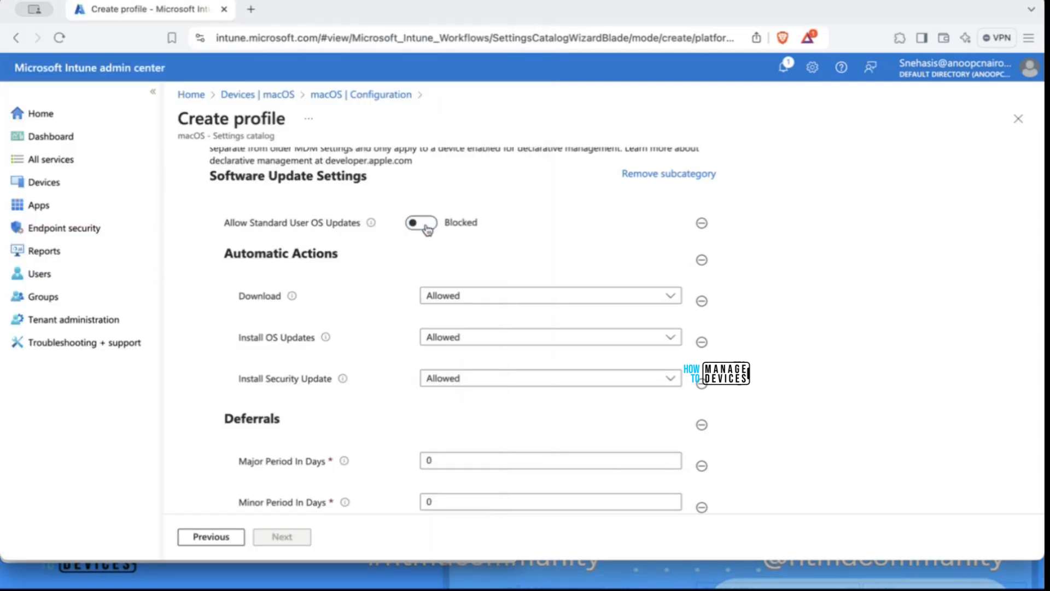
scroll(428, 228, down, 1)
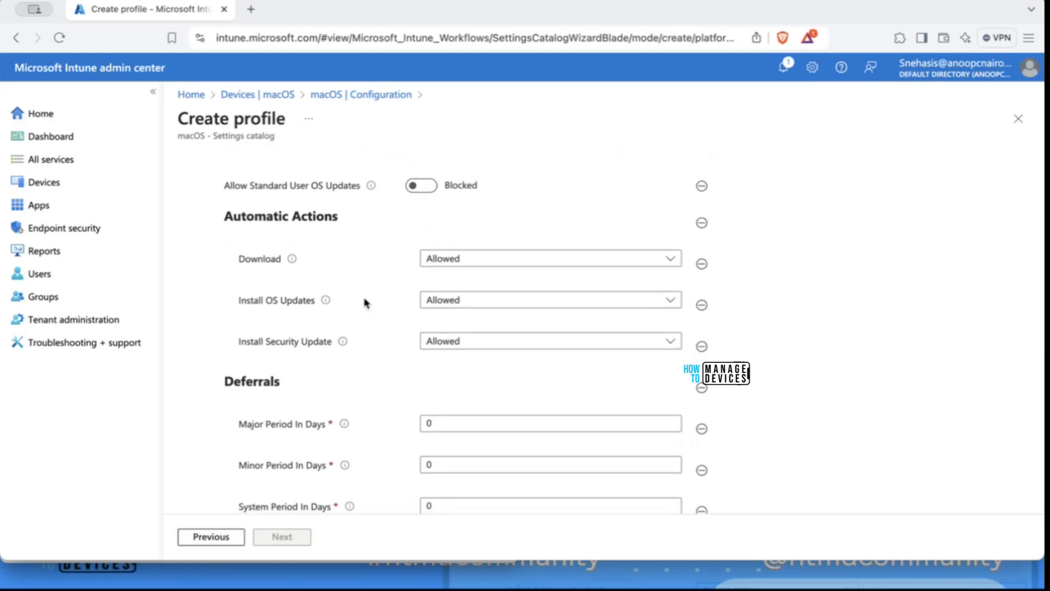
Examine the Automatic Actions settings, checking the Download choices and the choices and description of Install Security Update
scroll(367, 296, down, 1)
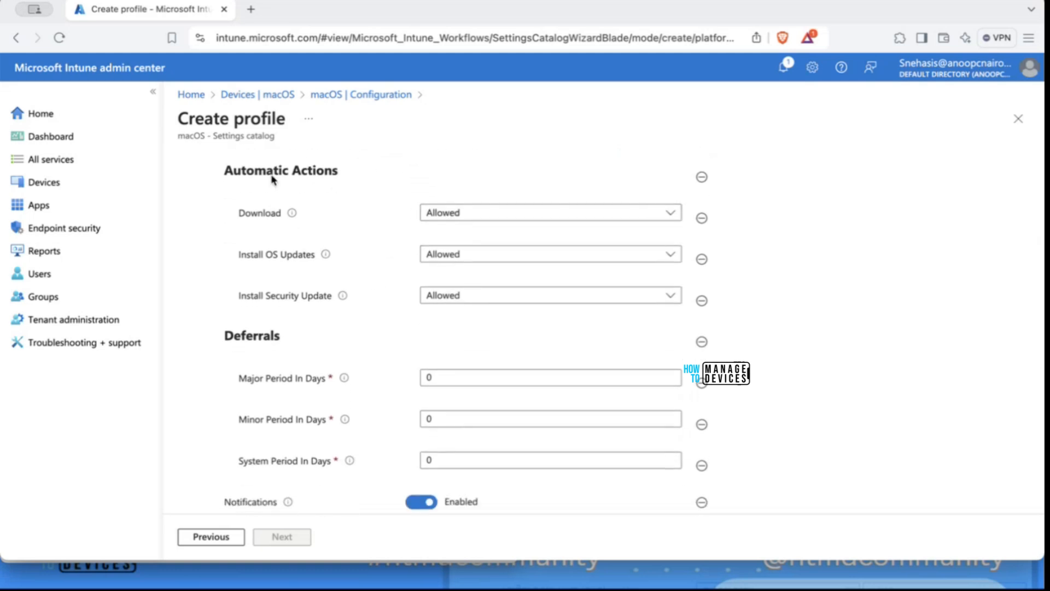
click(477, 217)
click(476, 217)
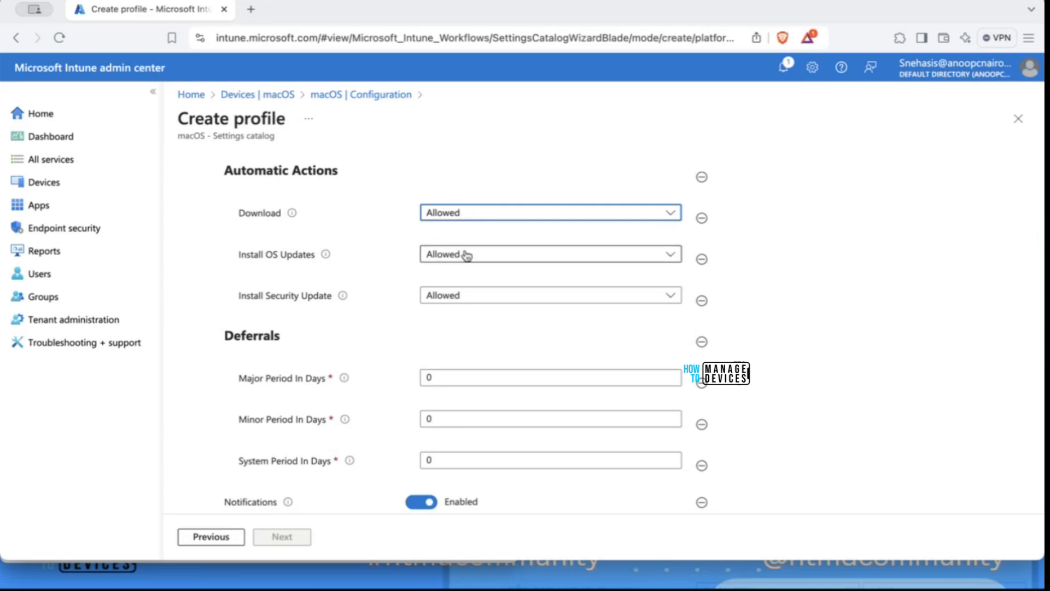
scroll(466, 255, down, 1)
click(466, 269)
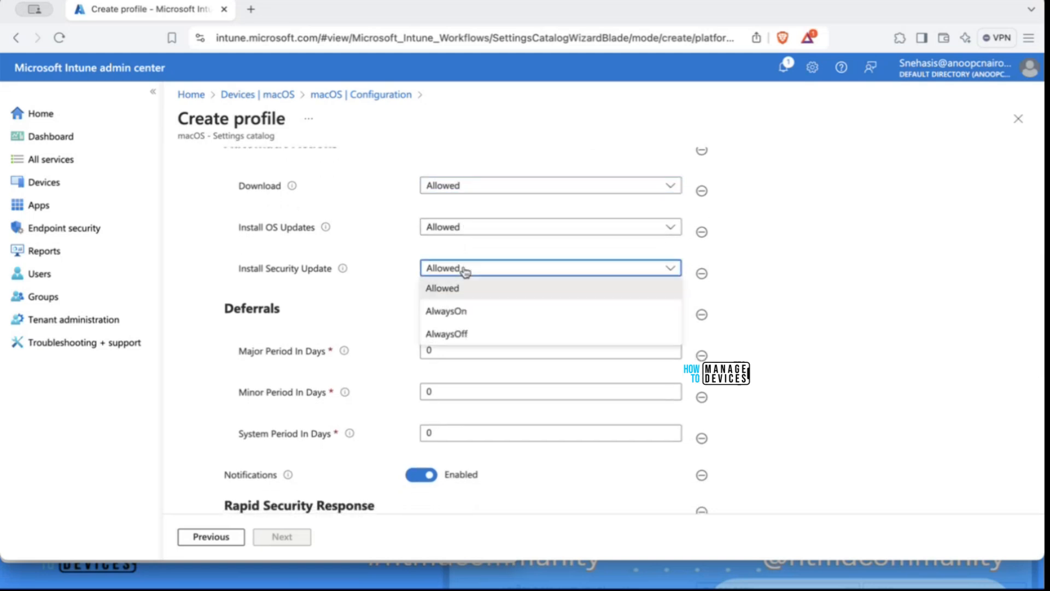
click(465, 270)
mouse_move(344, 270)
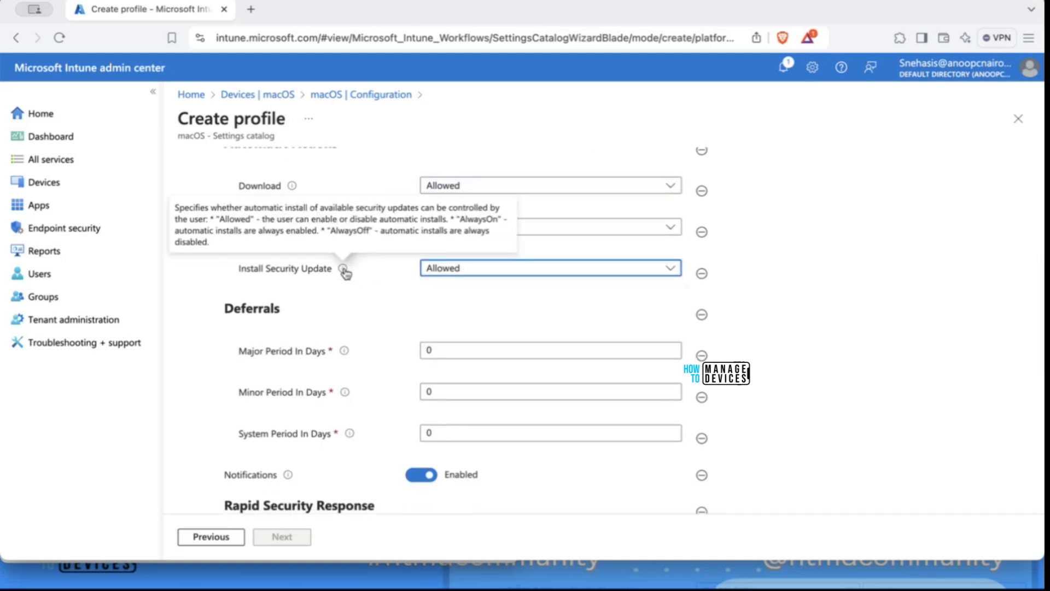
click(777, 297)
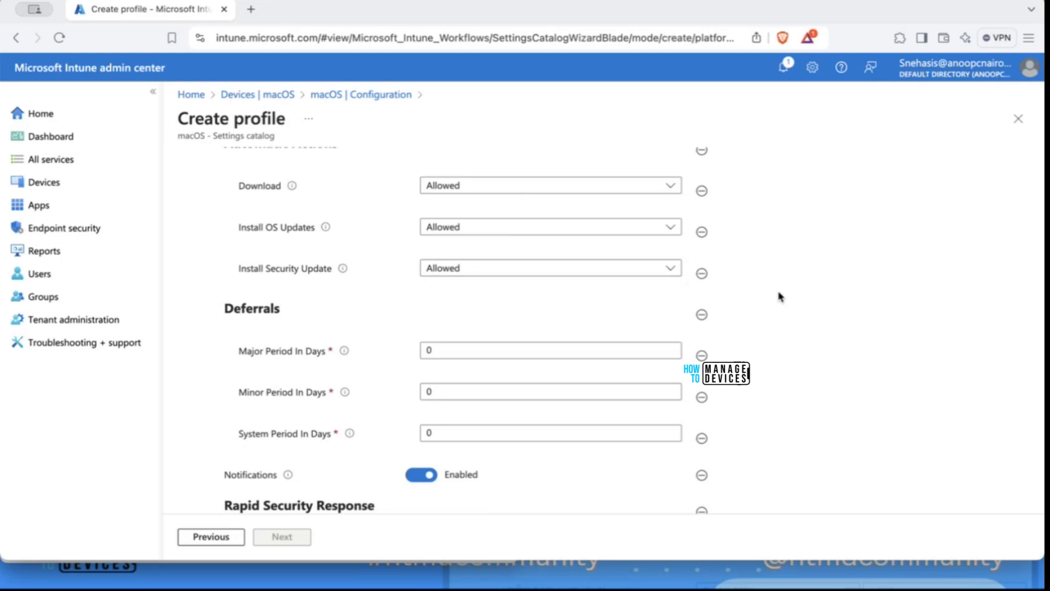
Look over the Deferrals, Notifications, Rapid Security Response and Software Update settings, including the description of Rapid Security Response's Enable setting
scroll(780, 296, up, 4)
scroll(780, 296, down, 4)
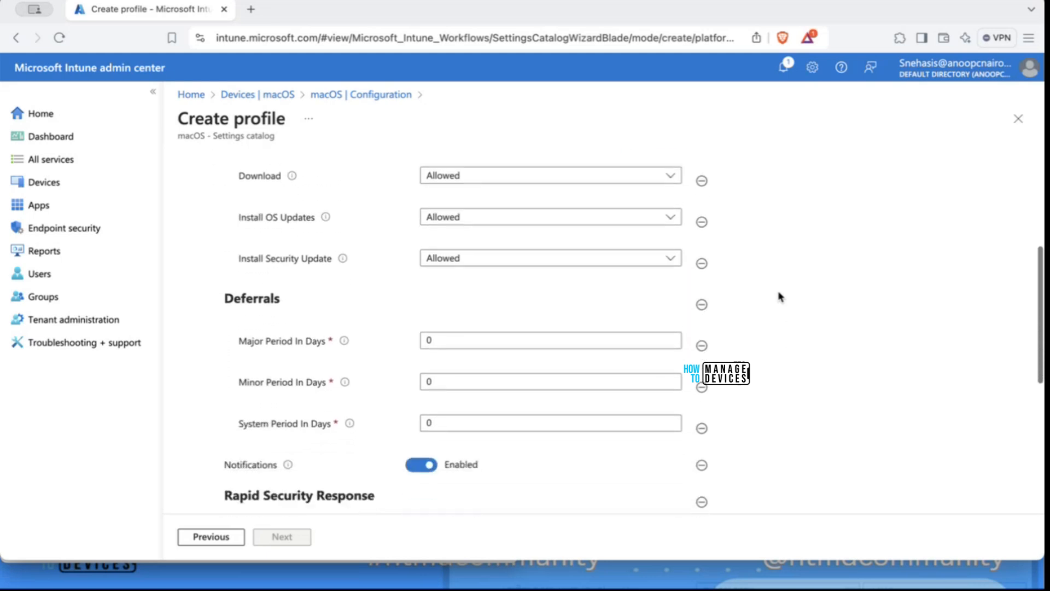
scroll(781, 297, down, 1)
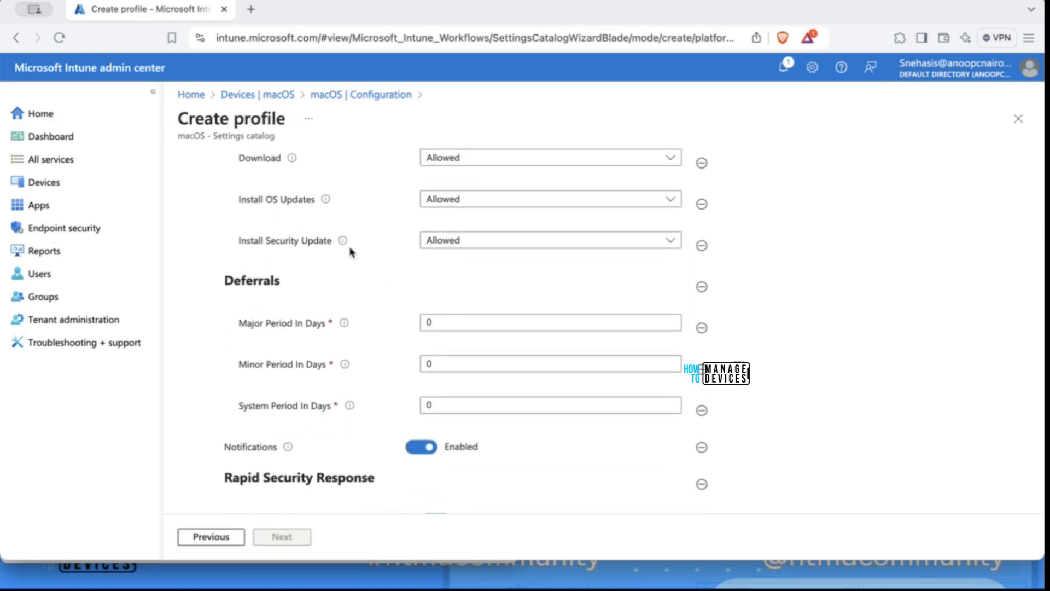
scroll(351, 252, down, 2)
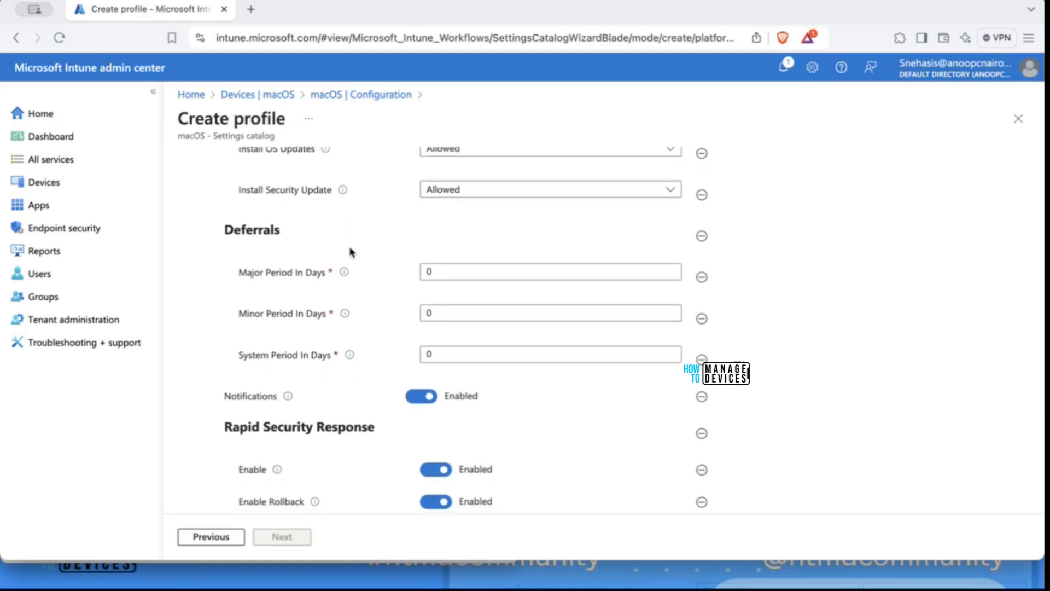
scroll(354, 285, up, 4)
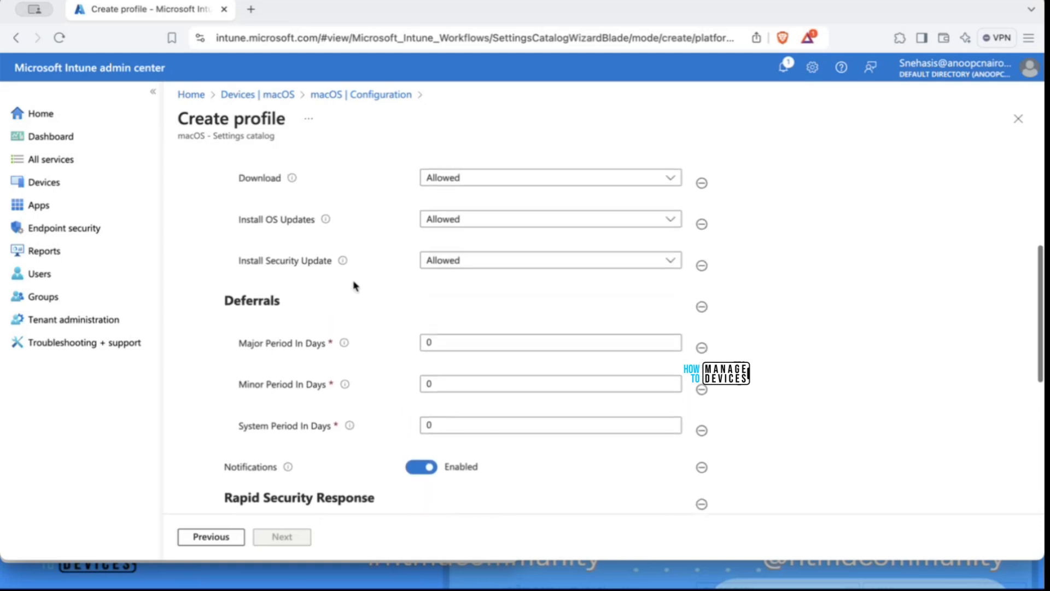
scroll(323, 340, down, 2)
scroll(323, 340, down, 5)
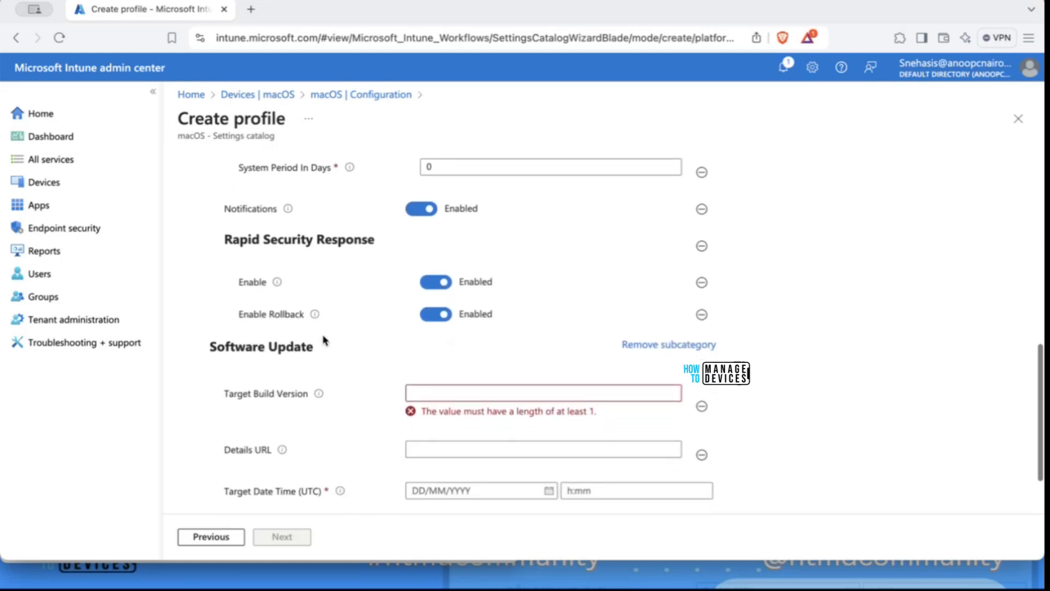
scroll(323, 340, down, 3)
scroll(322, 340, up, 5)
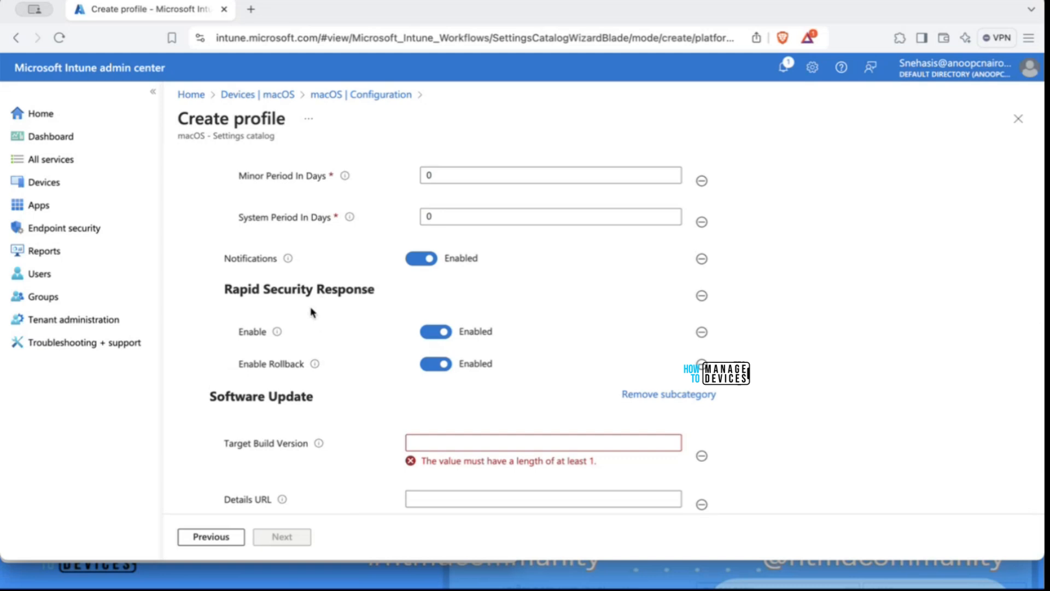
mouse_move(278, 332)
scroll(766, 278, up, 1)
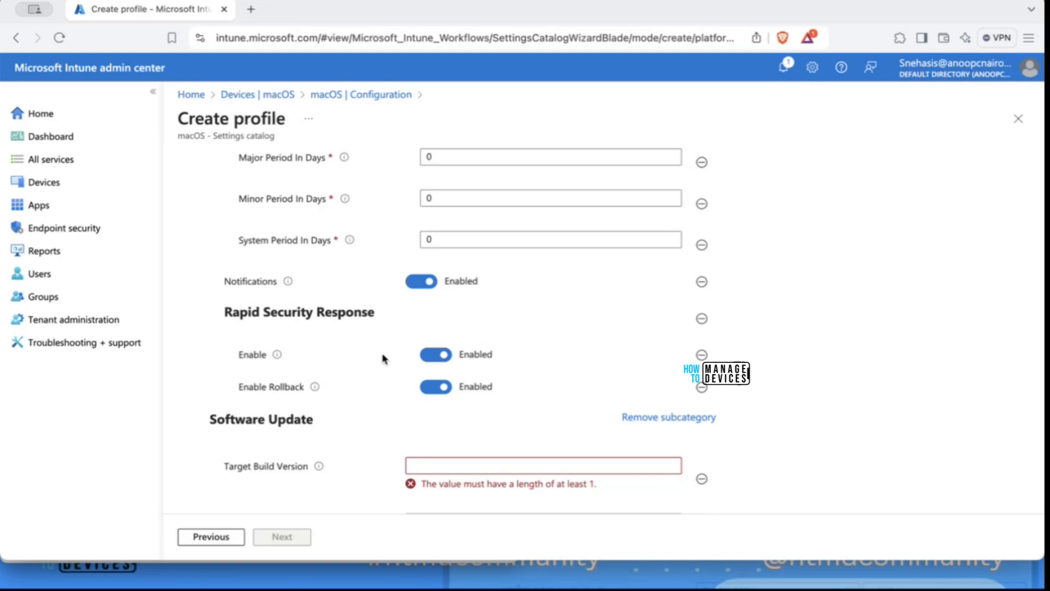
scroll(382, 358, up, 1)
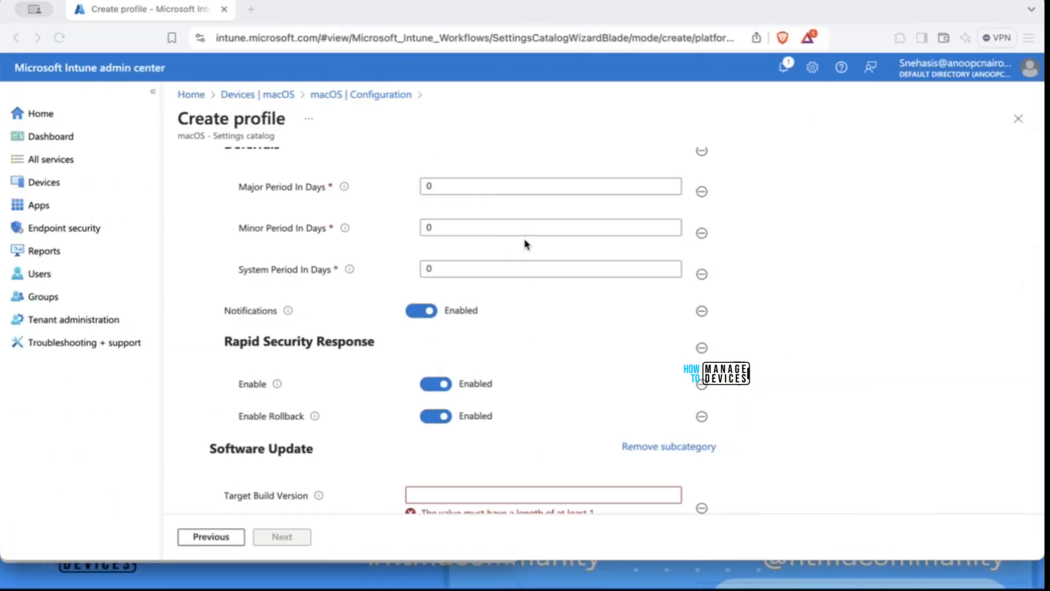
key(ctrl+Up)
click(499, 288)
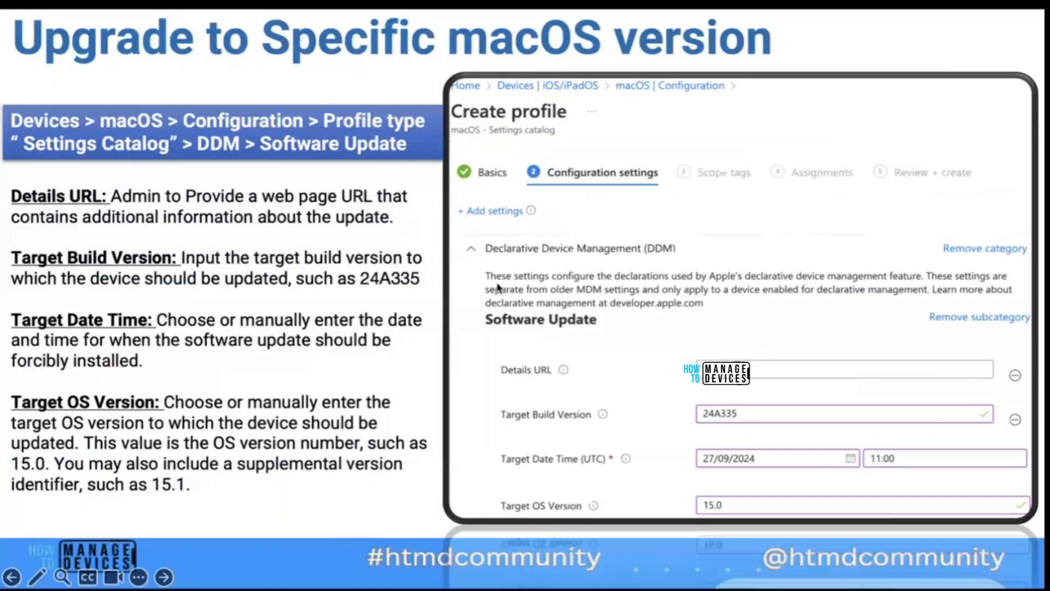
key(Right)
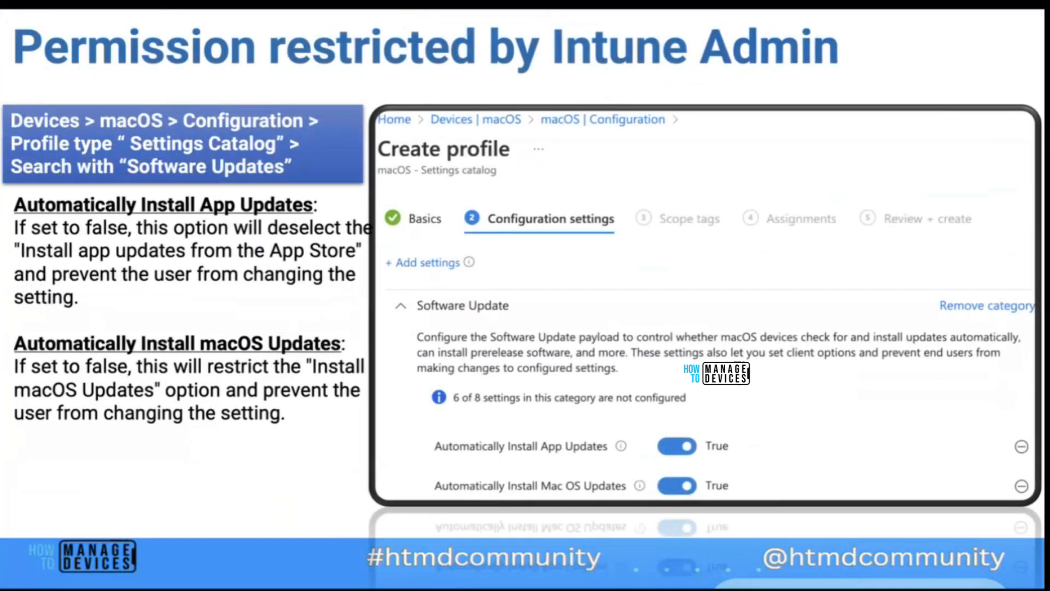
key(Right)
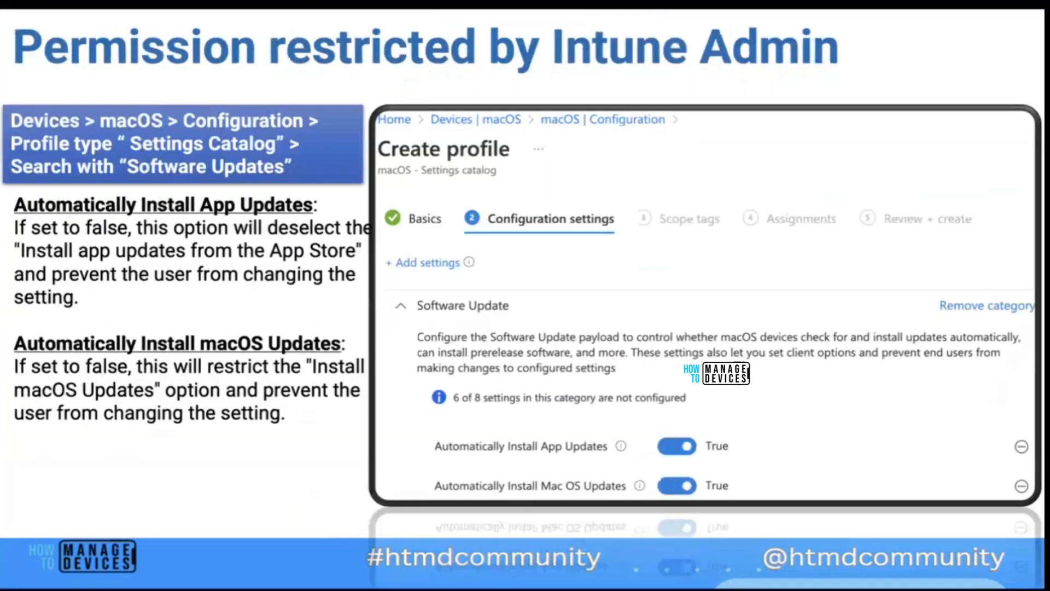
key(Right)
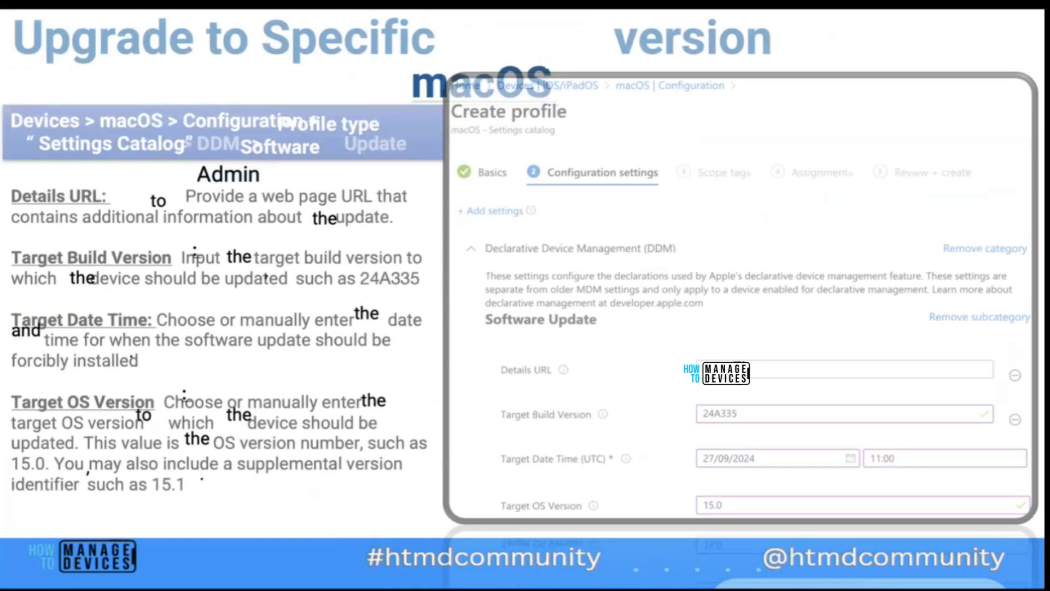
key(Right)
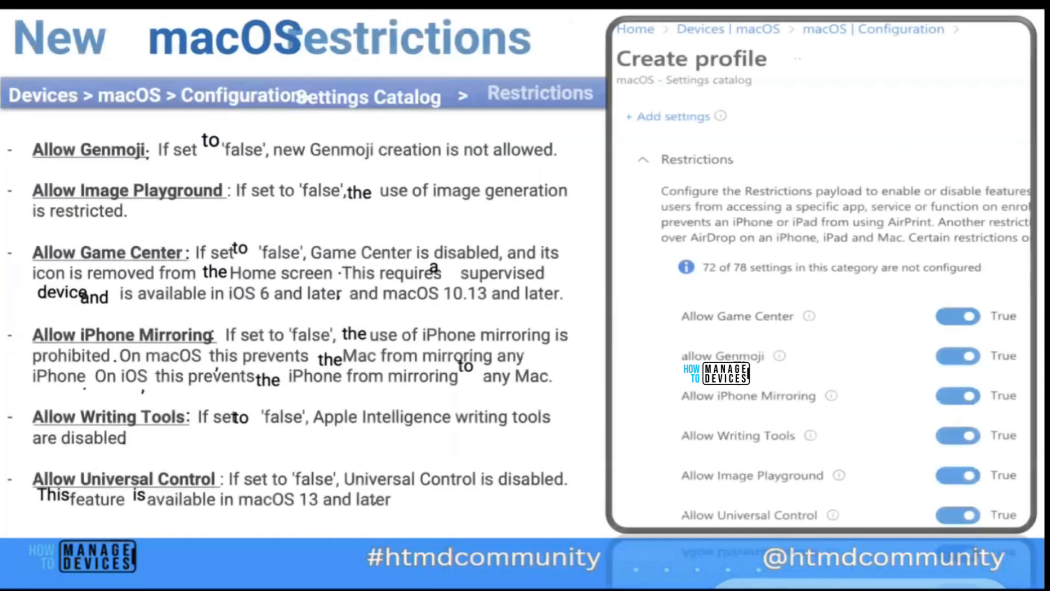